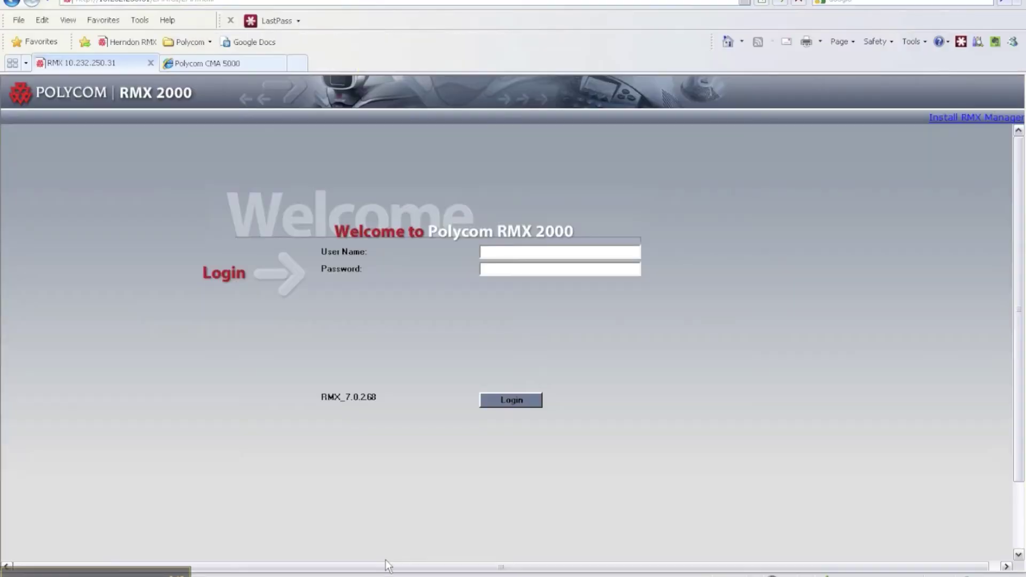
Log in to the RMX web console with the admin user name and its password
{"action": "left_click", "coordinate": [535, 250]}
{"action": "type", "text": "admin"}
{"action": "key", "text": "Tab"}
{"action": "type", "text": "*****"}
{"action": "key", "text": "Return"}
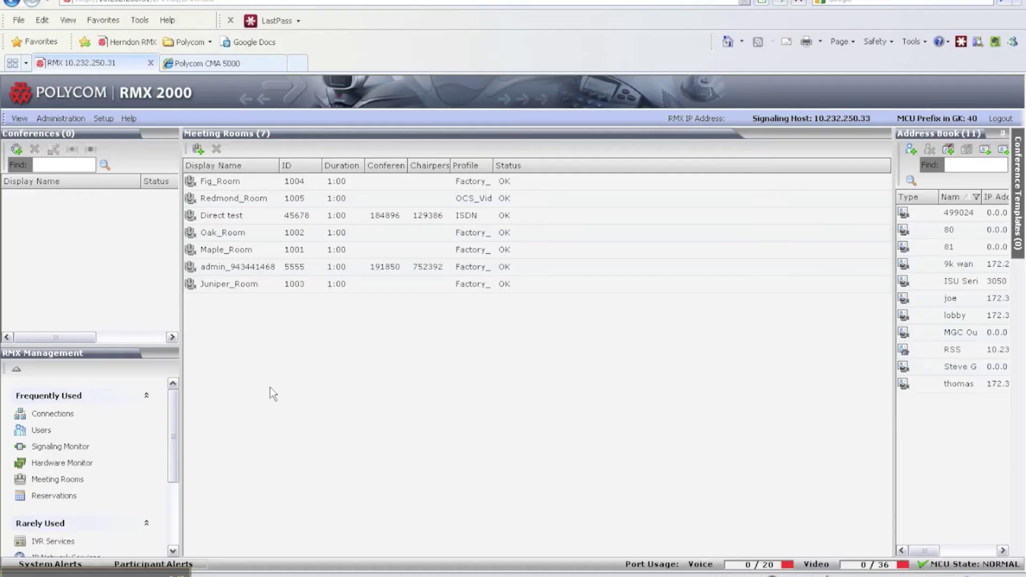
{"action": "left_click_drag", "start_coordinate": [172, 417], "coordinate": [163, 476]}
List Gateway Profiles under Rarely Used and widen Display Name to read DNS, Commercial, Default_GW_Session
{"action": "left_click", "coordinate": [26, 412]}
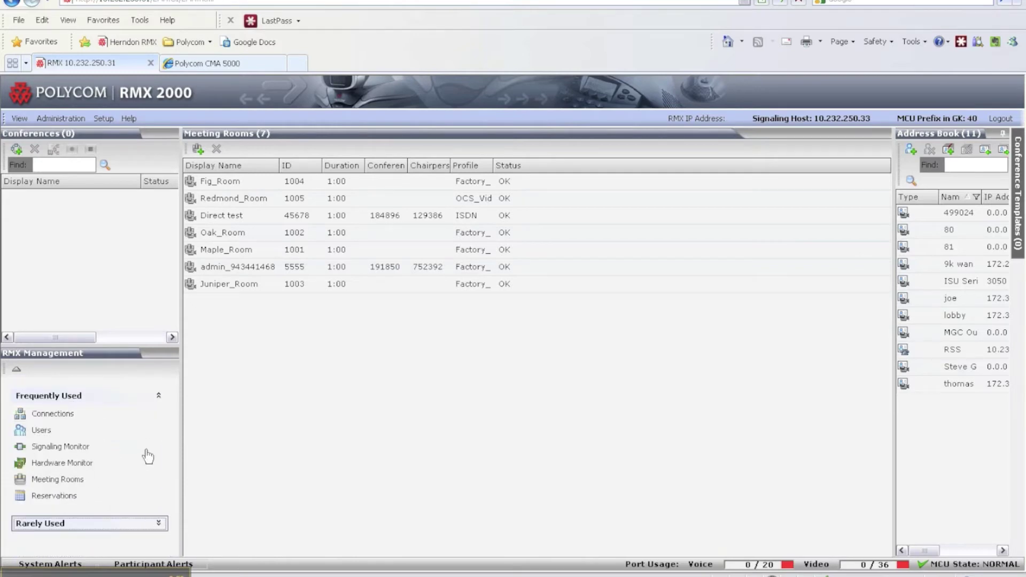
{"action": "left_click", "coordinate": [159, 524]}
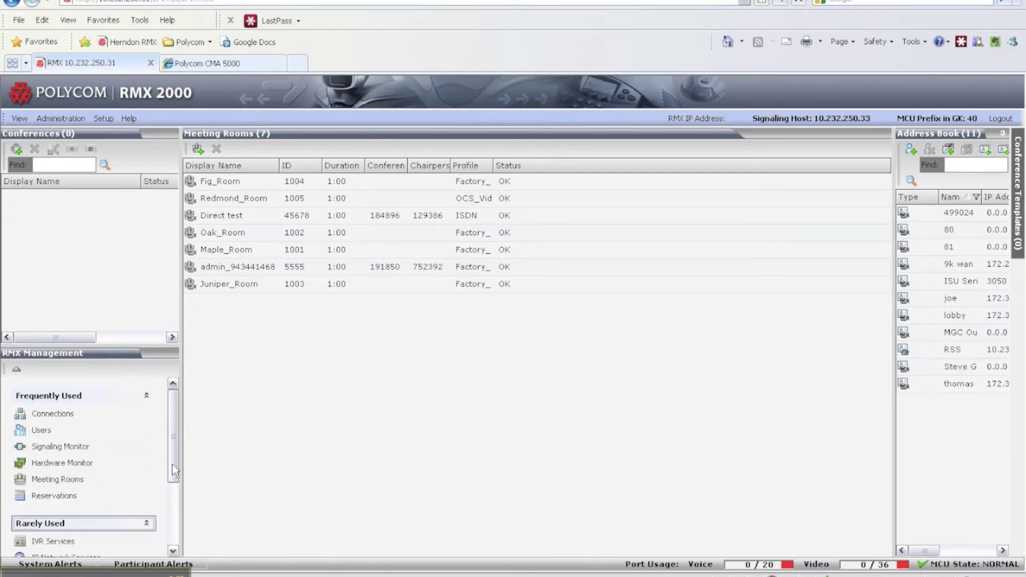
{"action": "left_click_drag", "start_coordinate": [170, 428], "coordinate": [169, 501]}
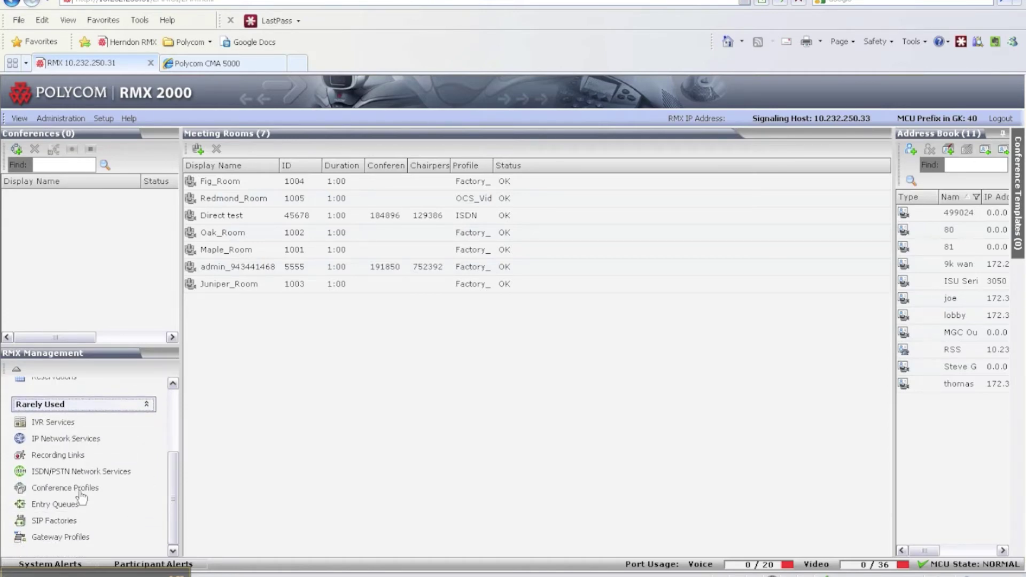
{"action": "left_click", "coordinate": [82, 538]}
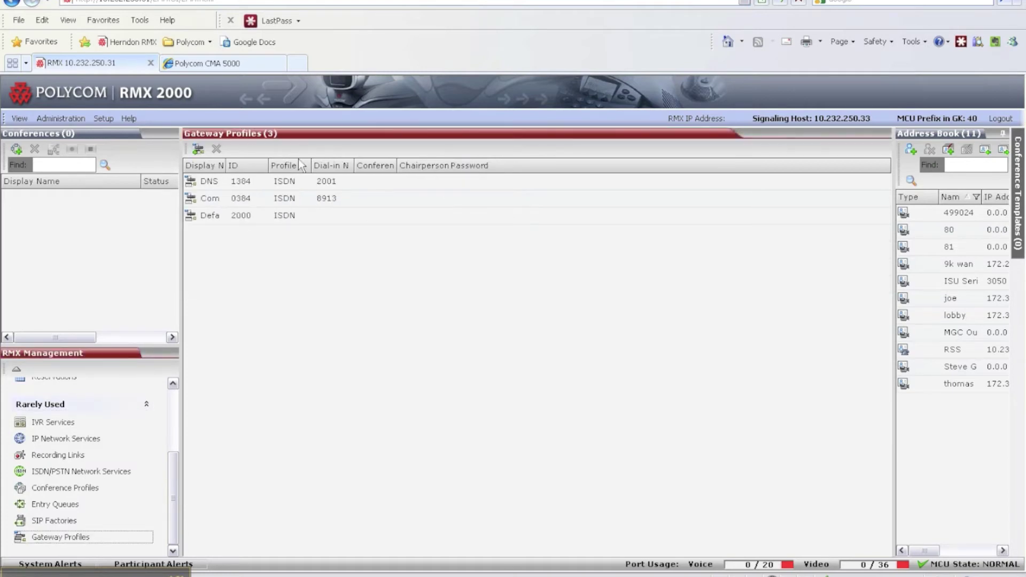
{"action": "left_click_drag", "start_coordinate": [225, 165], "coordinate": [290, 165]}
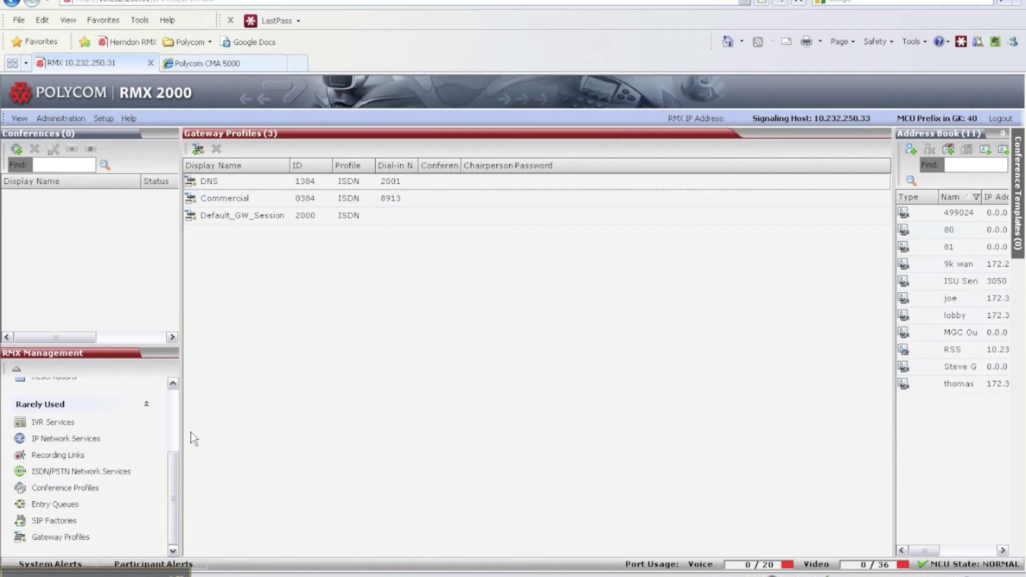
{"action": "right_click", "coordinate": [242, 185]}
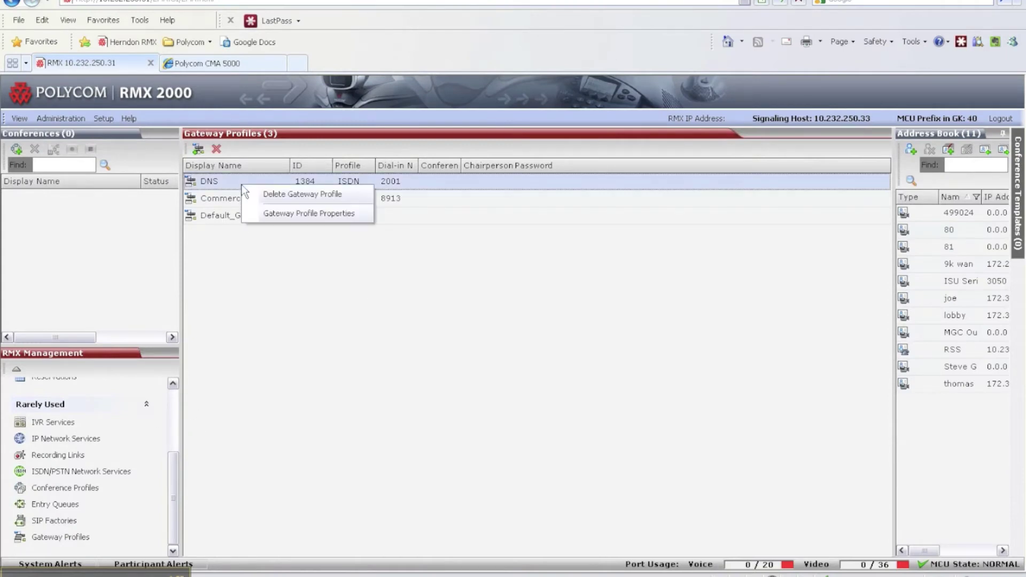
{"action": "left_click", "coordinate": [296, 216]}
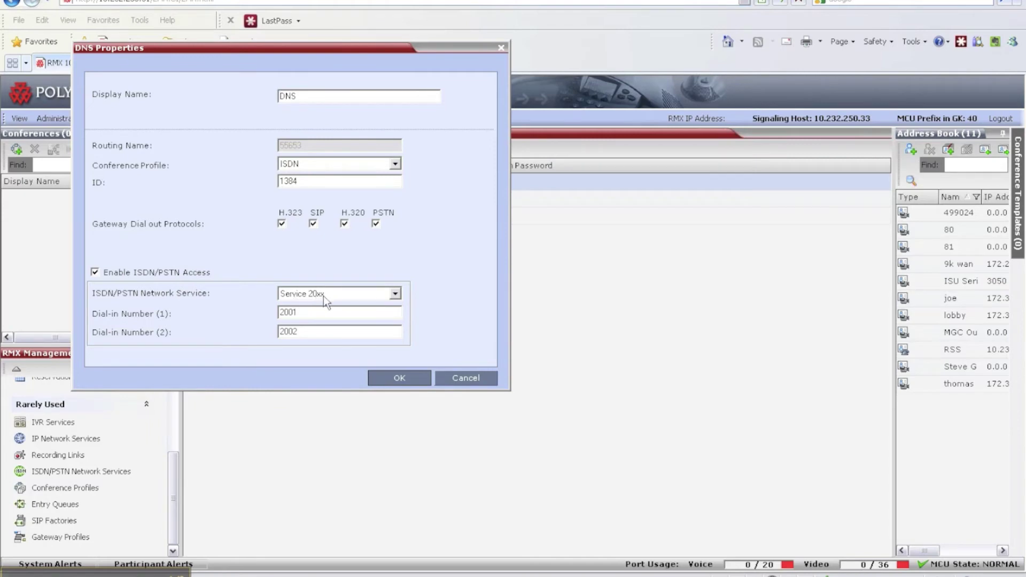
{"action": "left_click", "coordinate": [465, 378]}
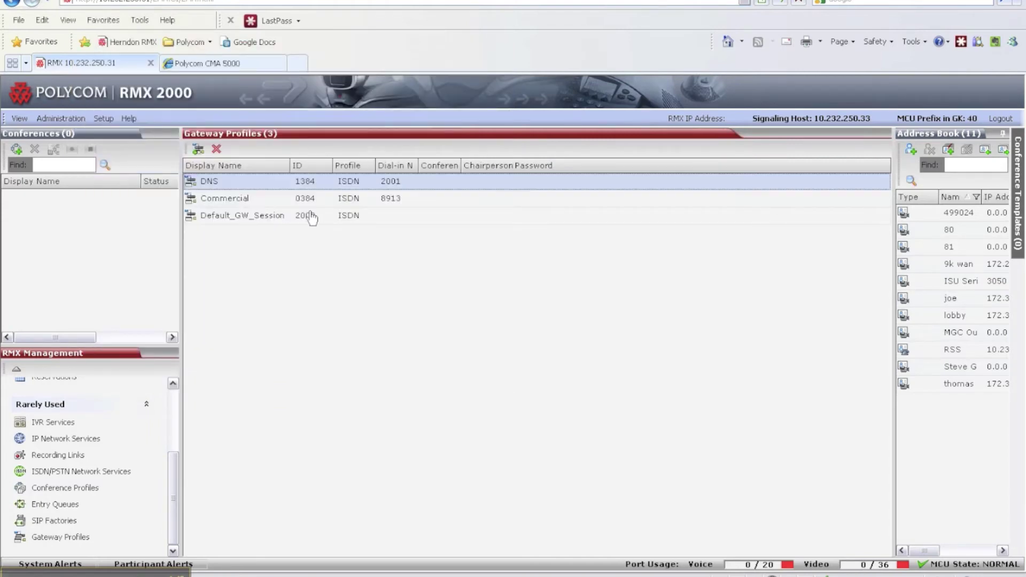
{"action": "left_click", "coordinate": [254, 198]}
{"action": "right_click", "coordinate": [253, 197]}
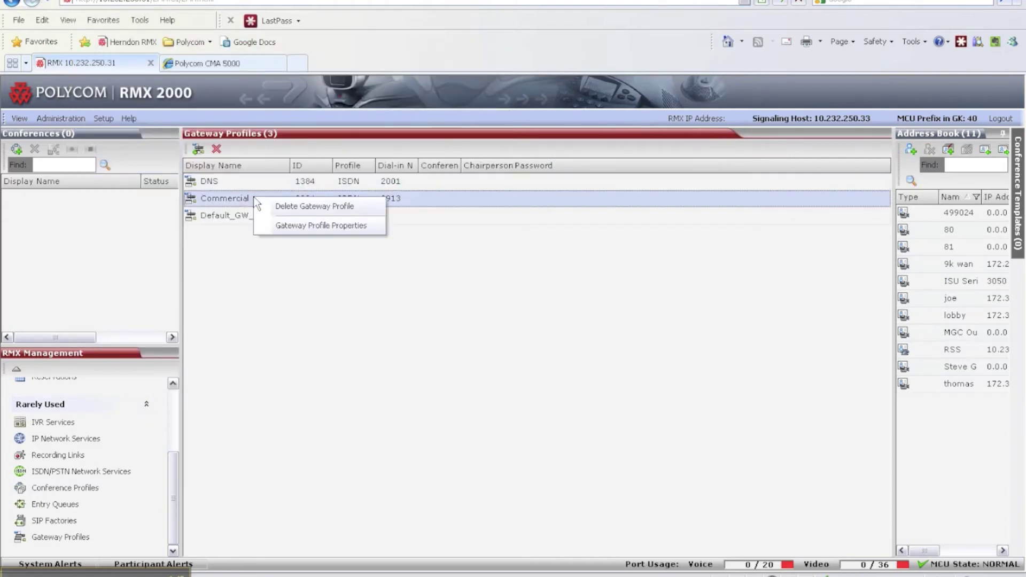
{"action": "left_click", "coordinate": [297, 224]}
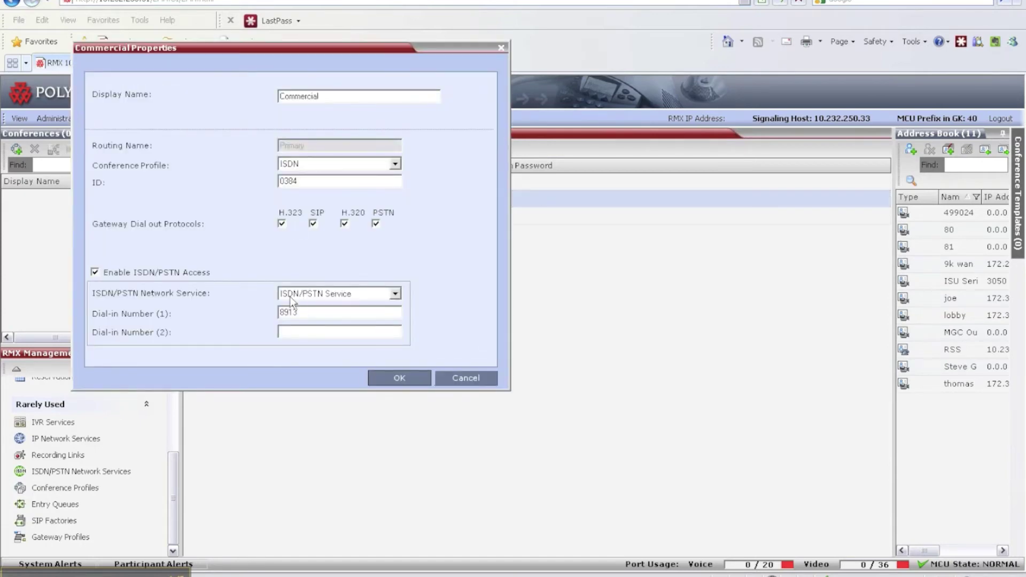
{"action": "left_click", "coordinate": [394, 294]}
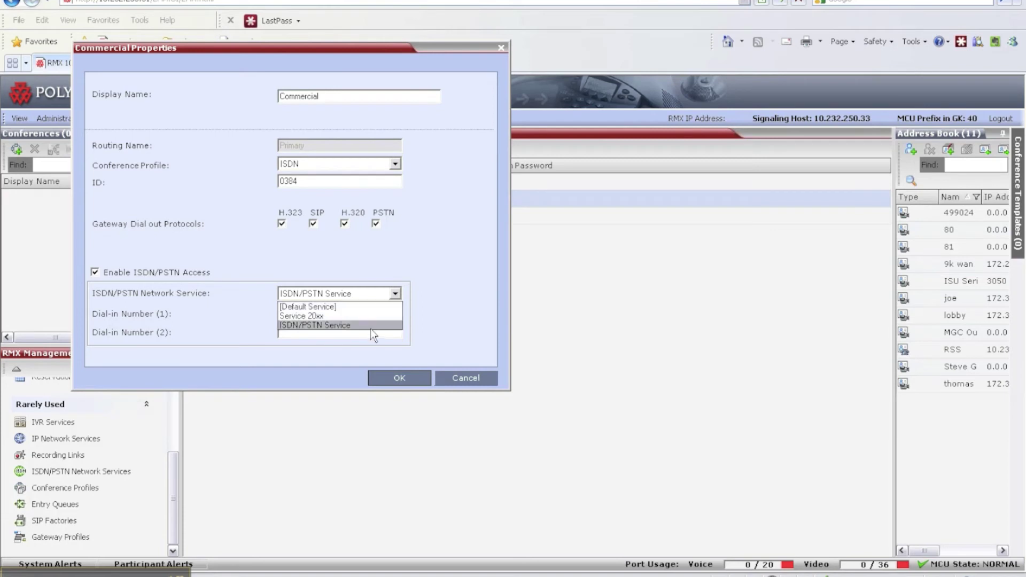
{"action": "left_click", "coordinate": [451, 299]}
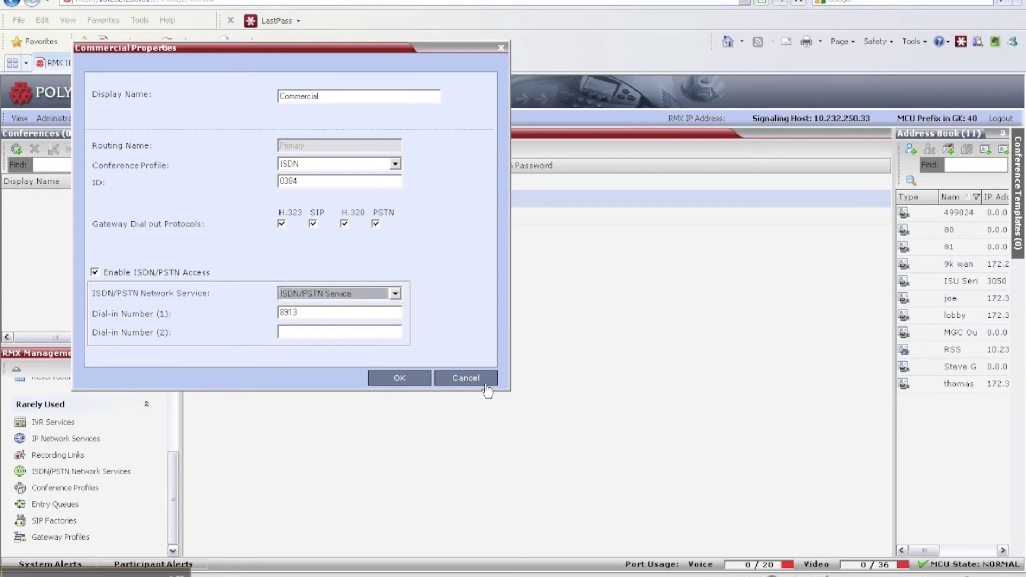
{"action": "left_click", "coordinate": [441, 378]}
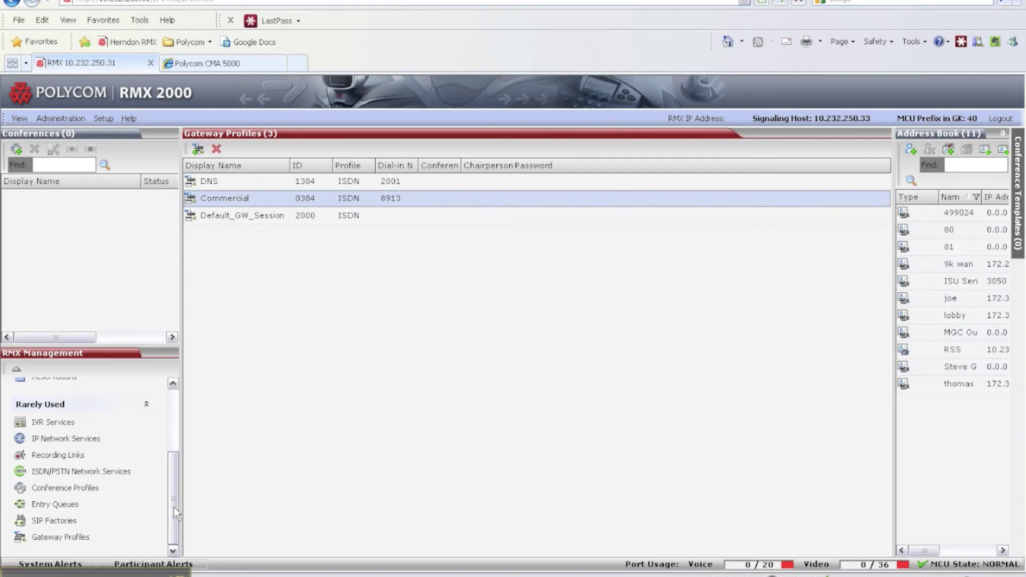
List ISDN/PSTN Network Services with a wider Name column and view actions for Service 20xx and ISDN/PSTN Service
{"action": "left_click", "coordinate": [104, 474]}
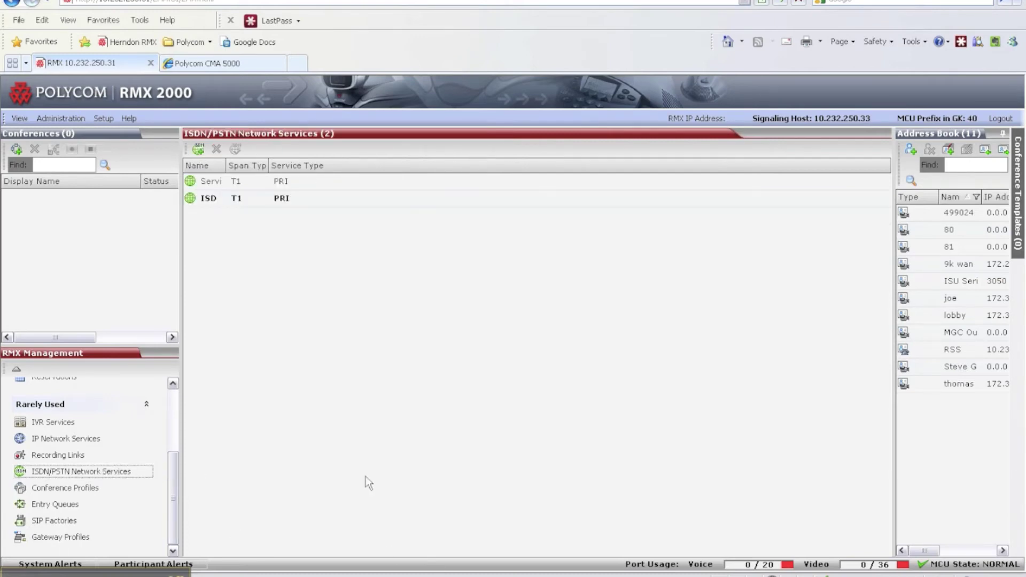
{"action": "left_click_drag", "start_coordinate": [226, 165], "coordinate": [314, 165]}
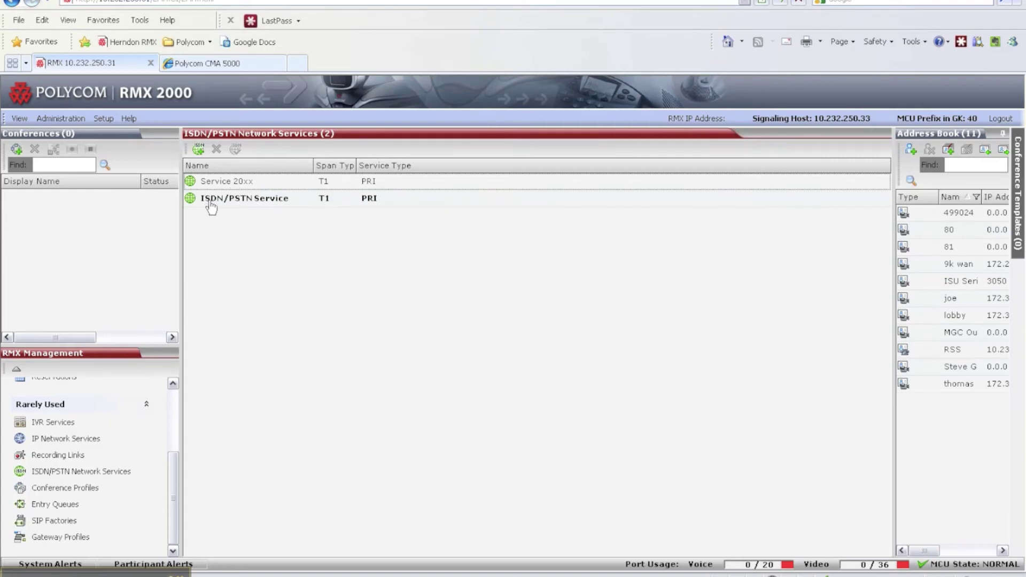
{"action": "right_click", "coordinate": [271, 207]}
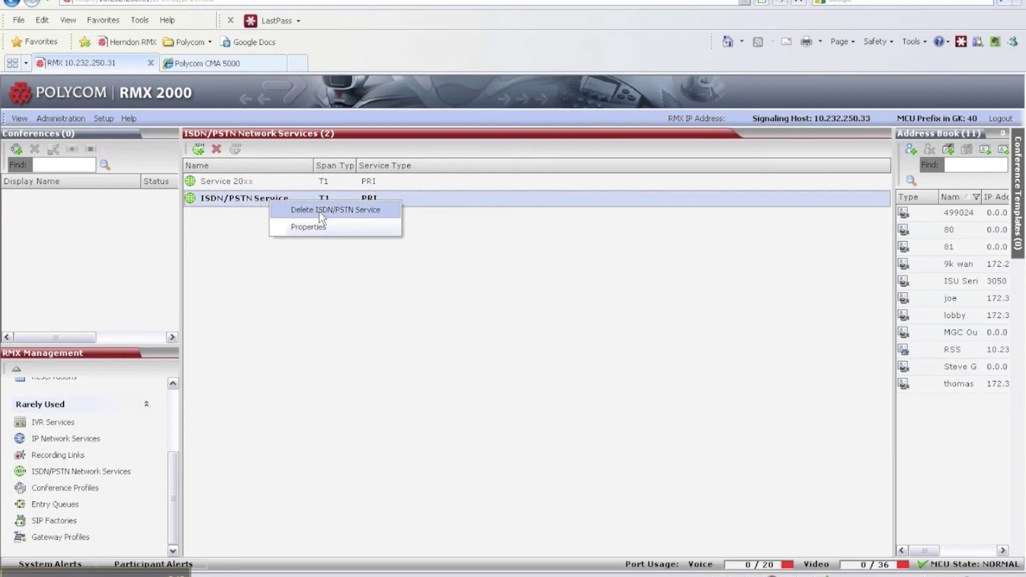
{"action": "left_click", "coordinate": [234, 223]}
{"action": "left_click", "coordinate": [252, 183]}
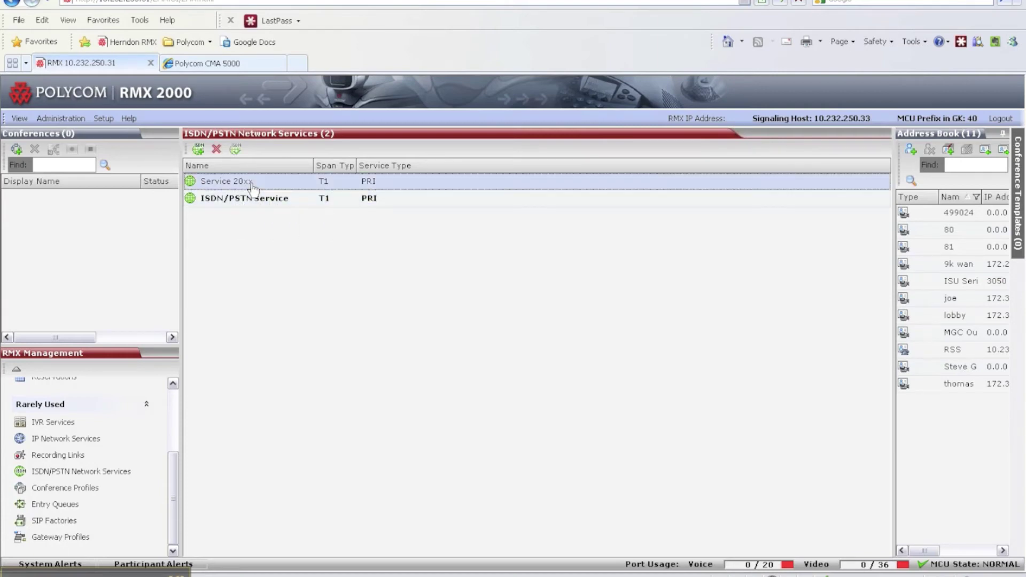
{"action": "right_click", "coordinate": [251, 183]}
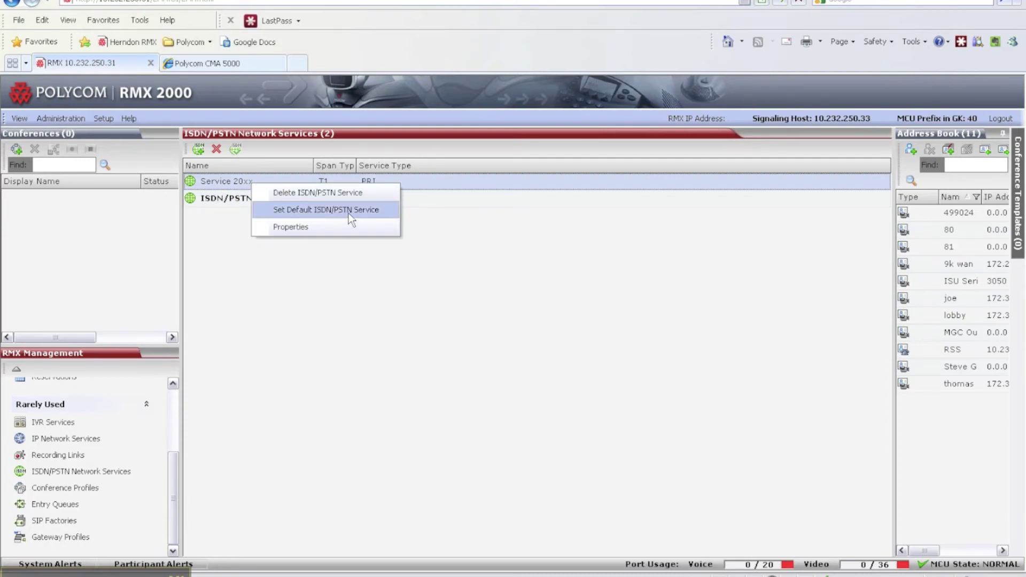
{"action": "left_click", "coordinate": [291, 227]}
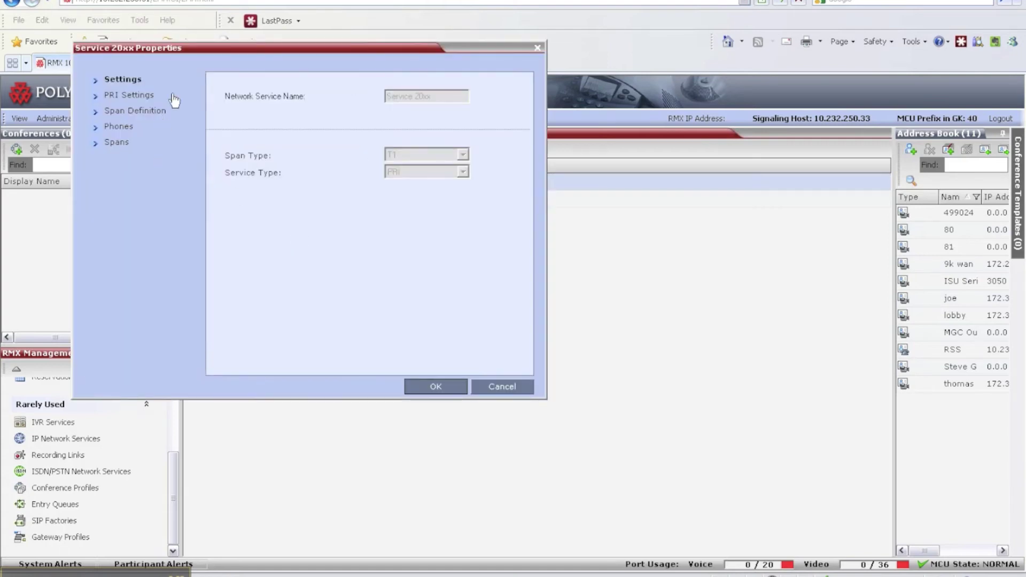
{"action": "left_click", "coordinate": [146, 100]}
{"action": "left_click", "coordinate": [143, 113]}
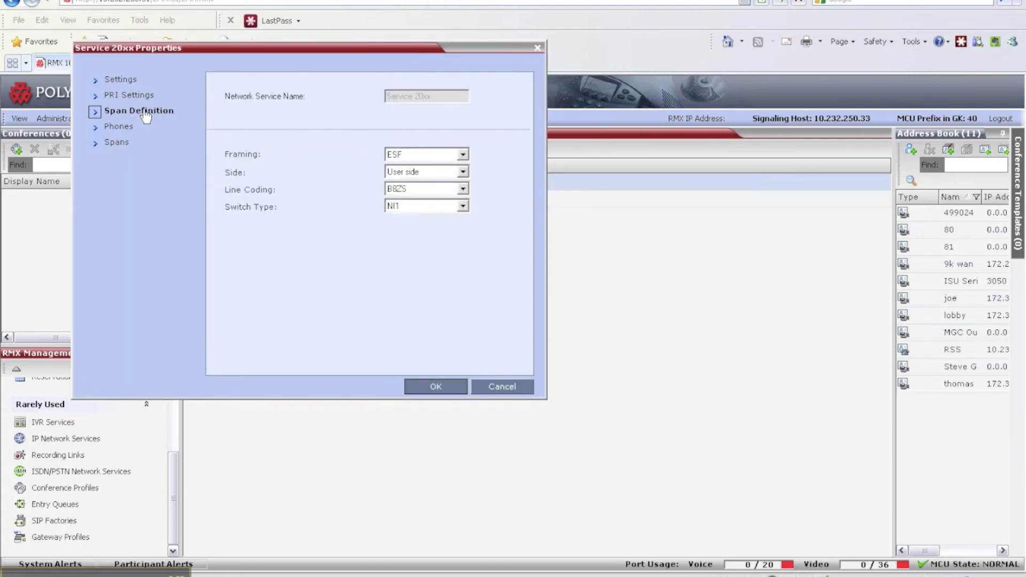
{"action": "left_click", "coordinate": [120, 130]}
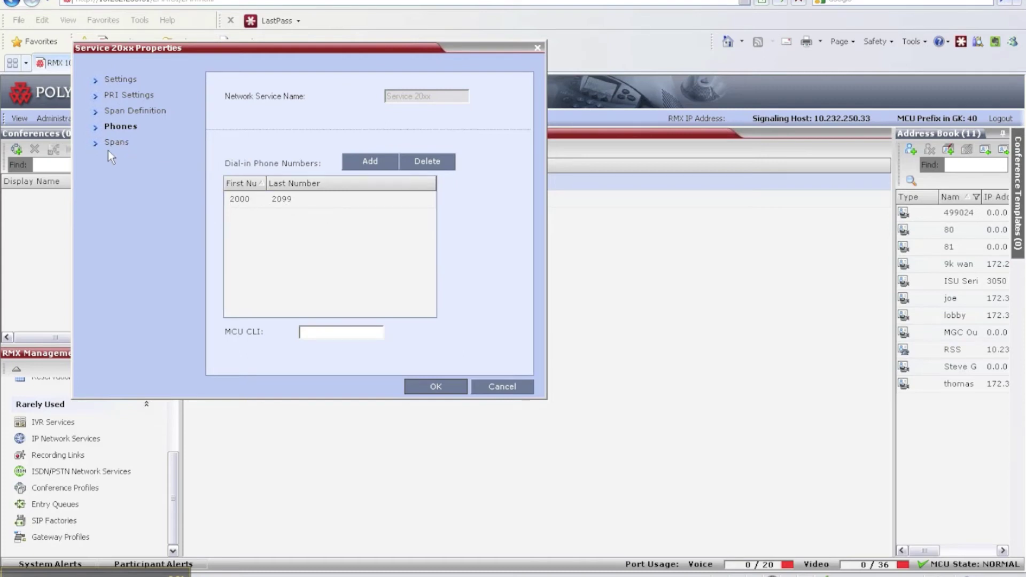
{"action": "left_click", "coordinate": [498, 386]}
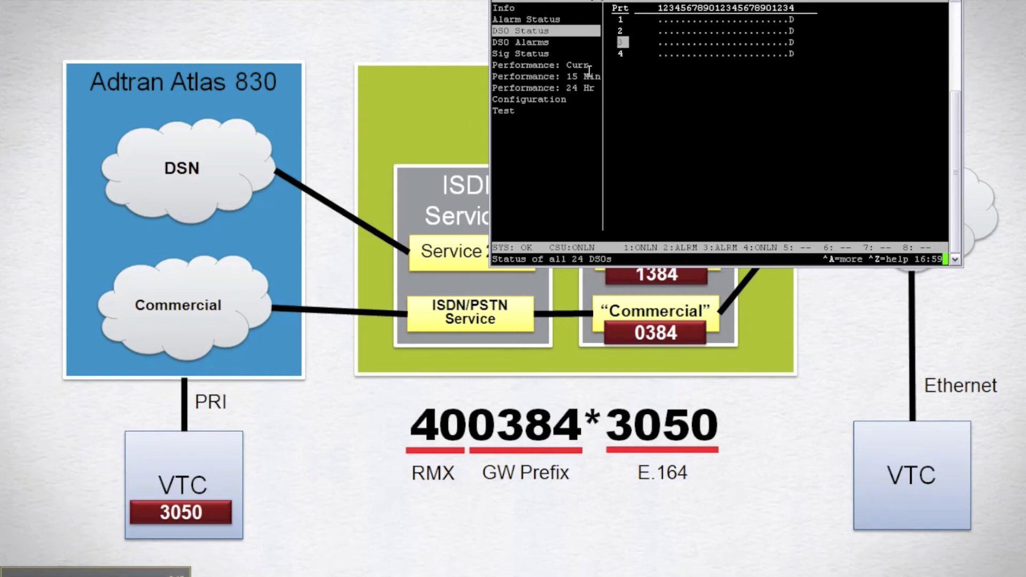
Move down to port 4 on the Atlas DS0 Status screen
{"action": "key", "text": "Down"}
Bring Polycom CMA Desktop to the front and focus its number-to-call box
{"action": "key", "text": "alt+Tab"}
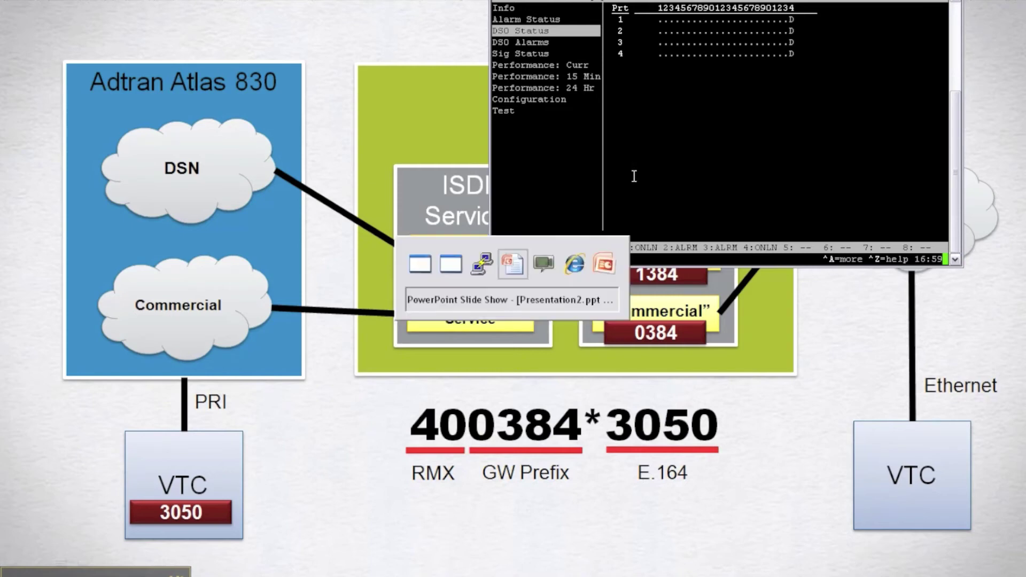
{"action": "key", "text": "alt+Tab"}
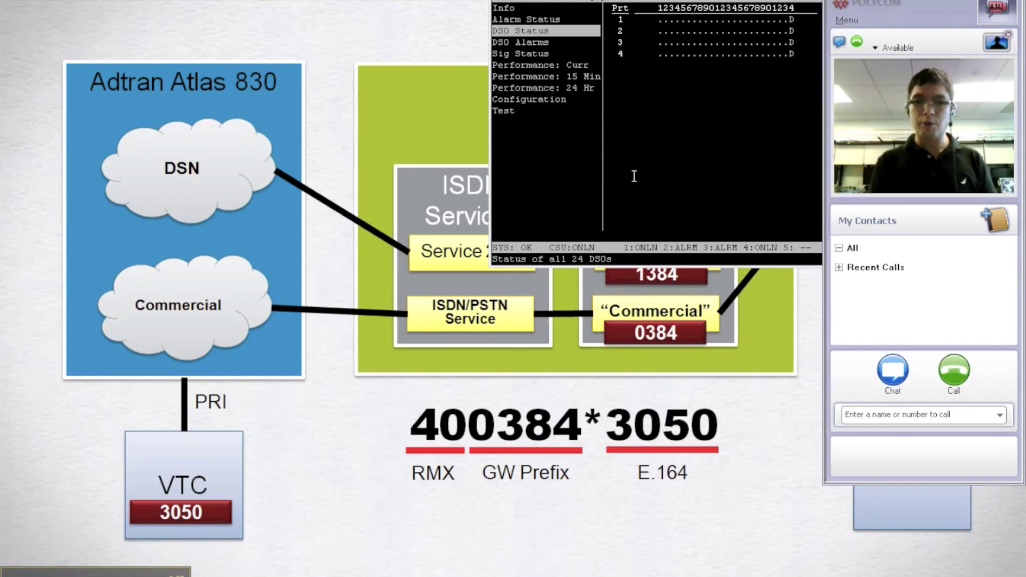
{"action": "left_click", "coordinate": [885, 415]}
Dial 400384*3050 from CMA Desktop
{"action": "type", "text": "40"}
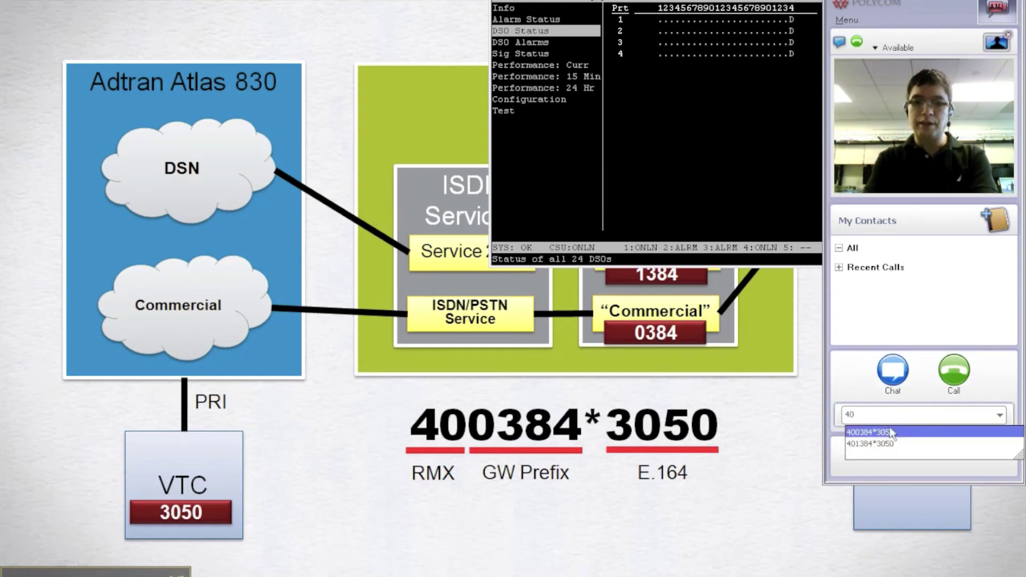
{"action": "type", "text": "0384"}
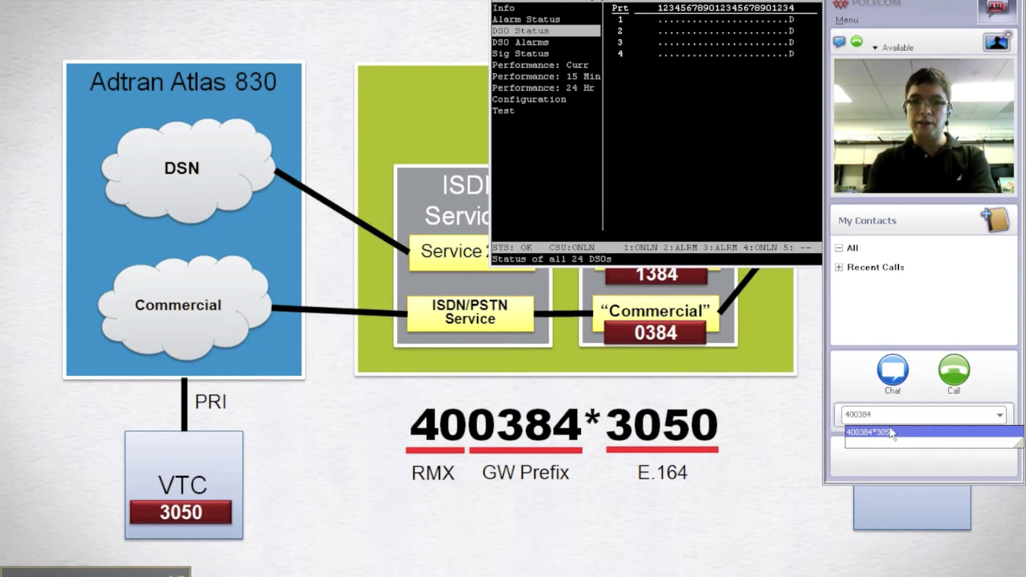
{"action": "type", "text": "*"}
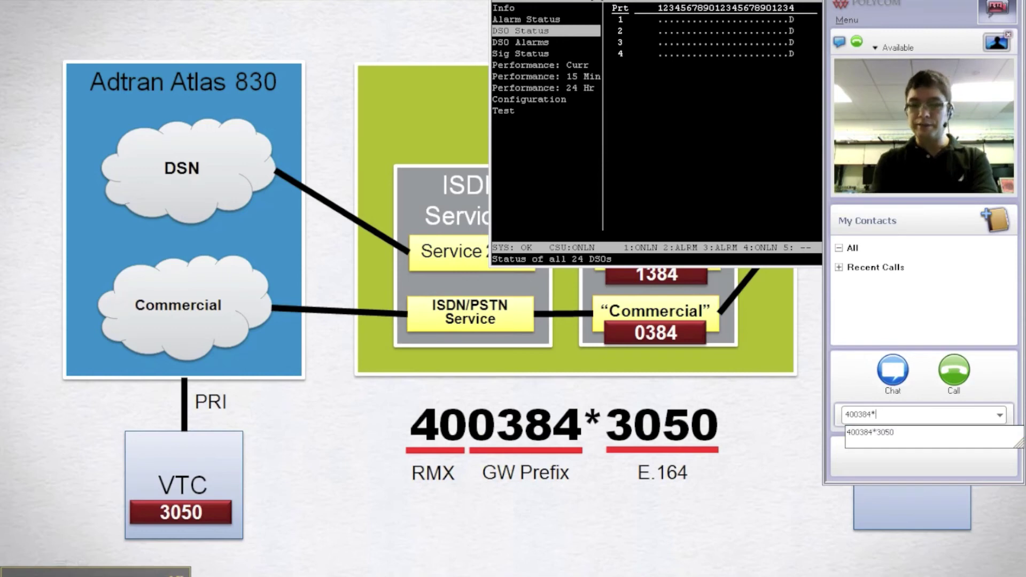
{"action": "type", "text": "3050"}
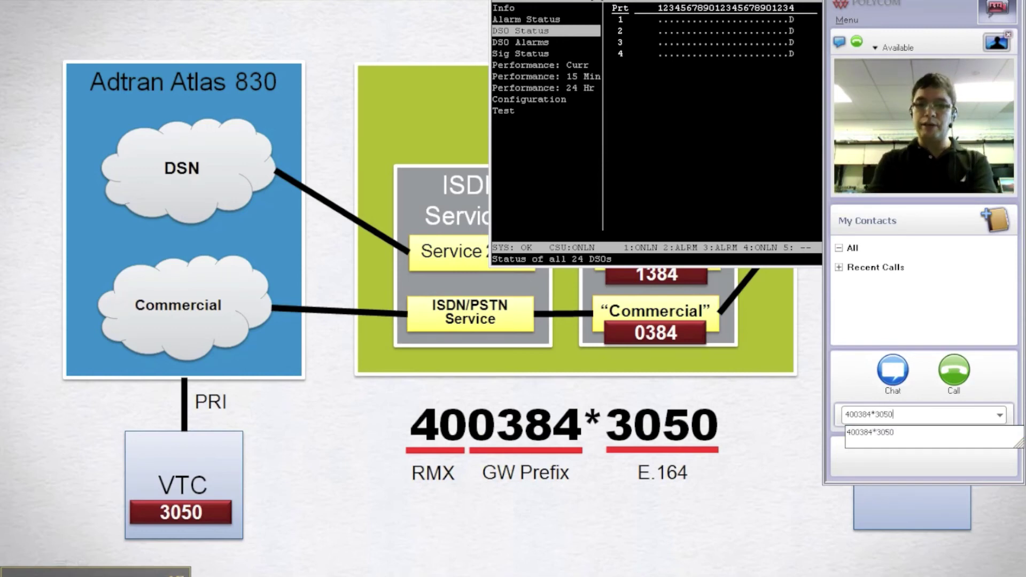
{"action": "key", "text": "Return"}
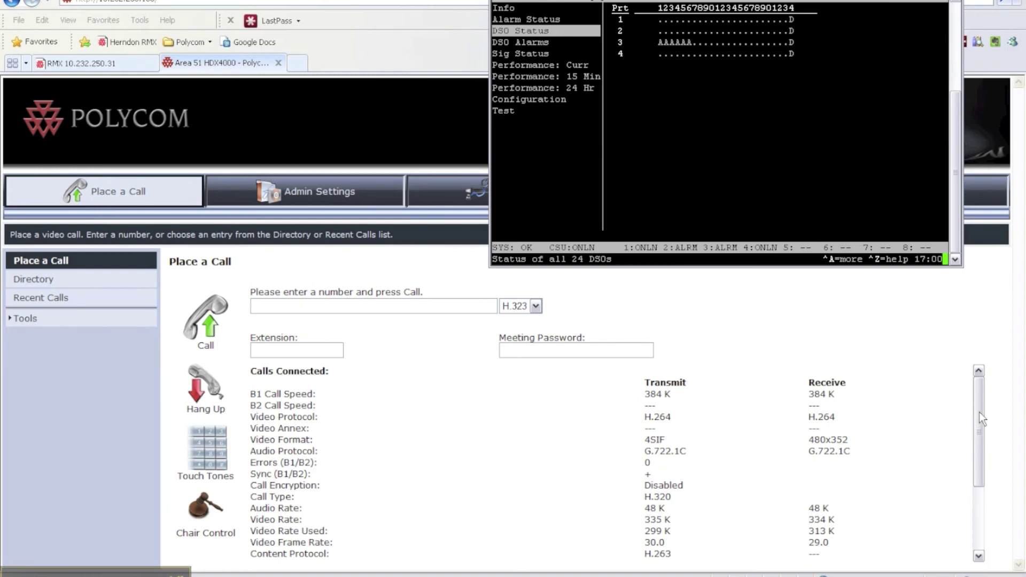
Highlight the H.320 call type in the HDX Calls Connected statistics
{"action": "left_click_drag", "start_coordinate": [980, 412], "coordinate": [976, 419]}
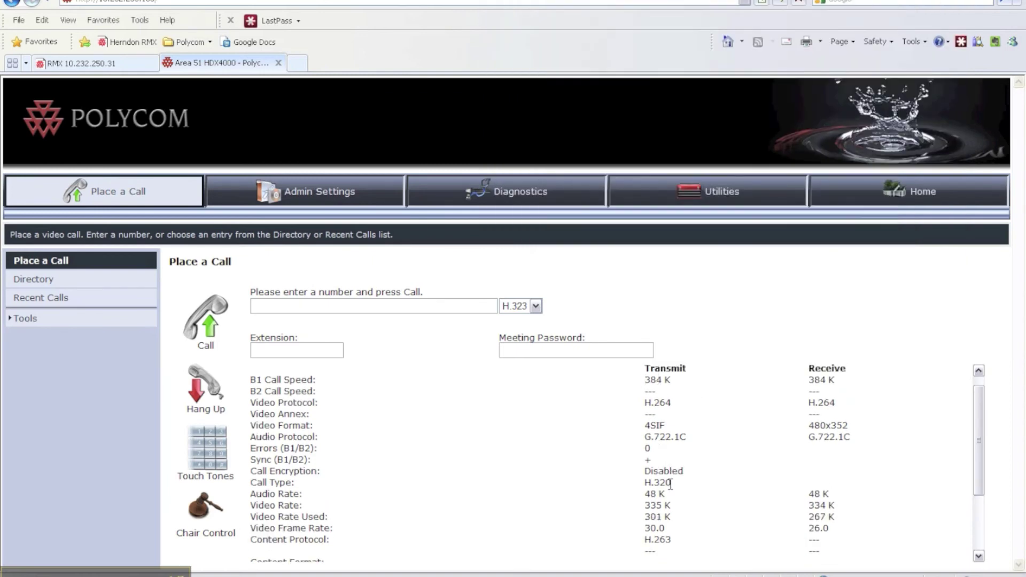
{"action": "left_click_drag", "start_coordinate": [671, 484], "coordinate": [640, 491]}
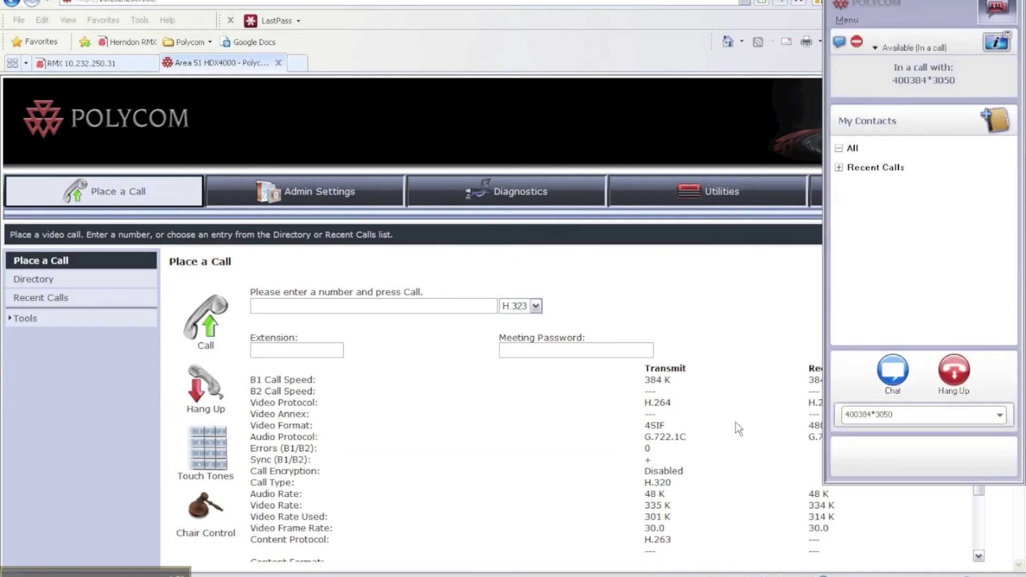
Hang up the 400384*3050 call and return to the gateway diagram slide
{"action": "left_click", "coordinate": [893, 414]}
{"action": "left_click", "coordinate": [385, 575]}
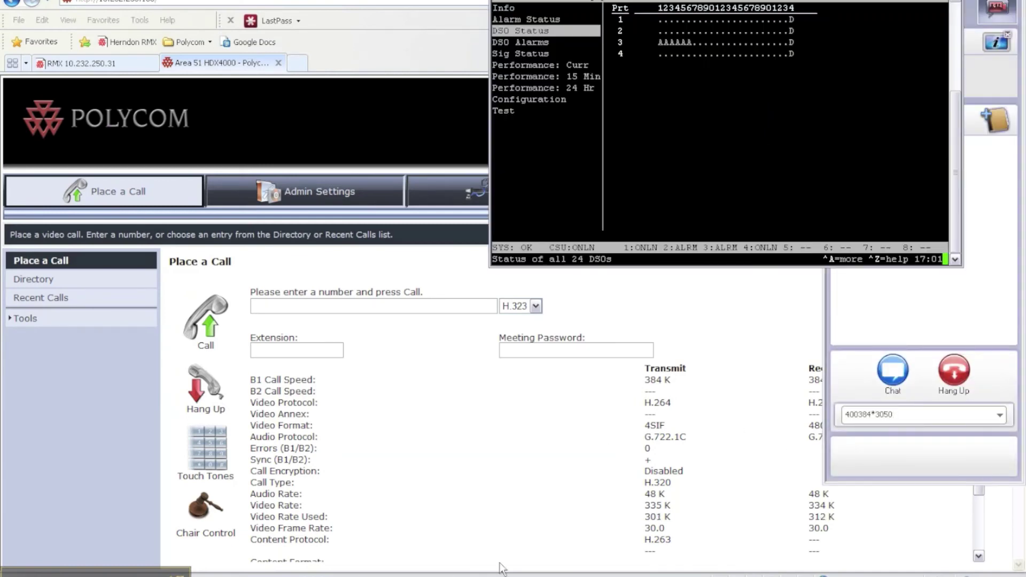
{"action": "left_click", "coordinate": [945, 376]}
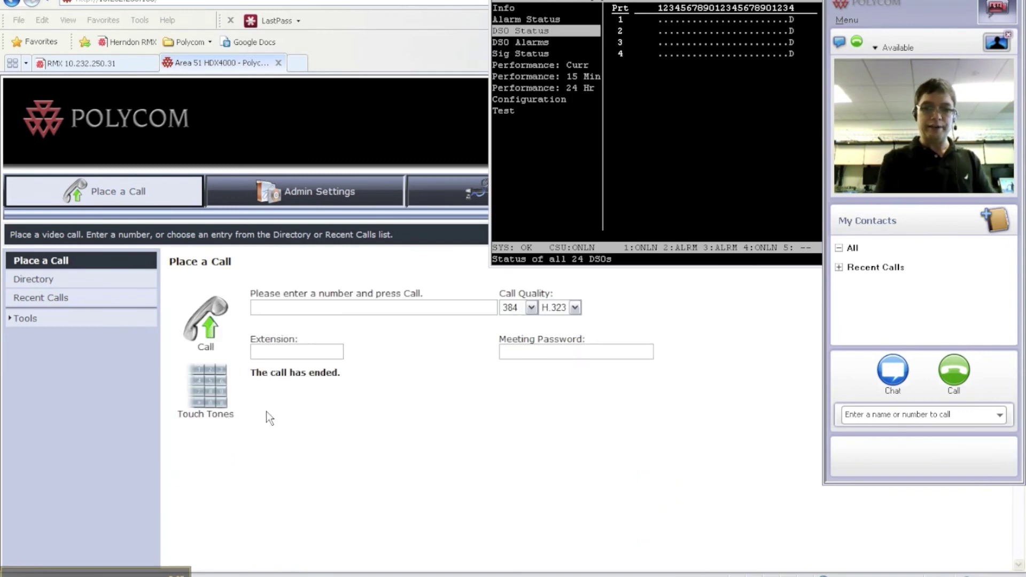
{"action": "left_click", "coordinate": [494, 573]}
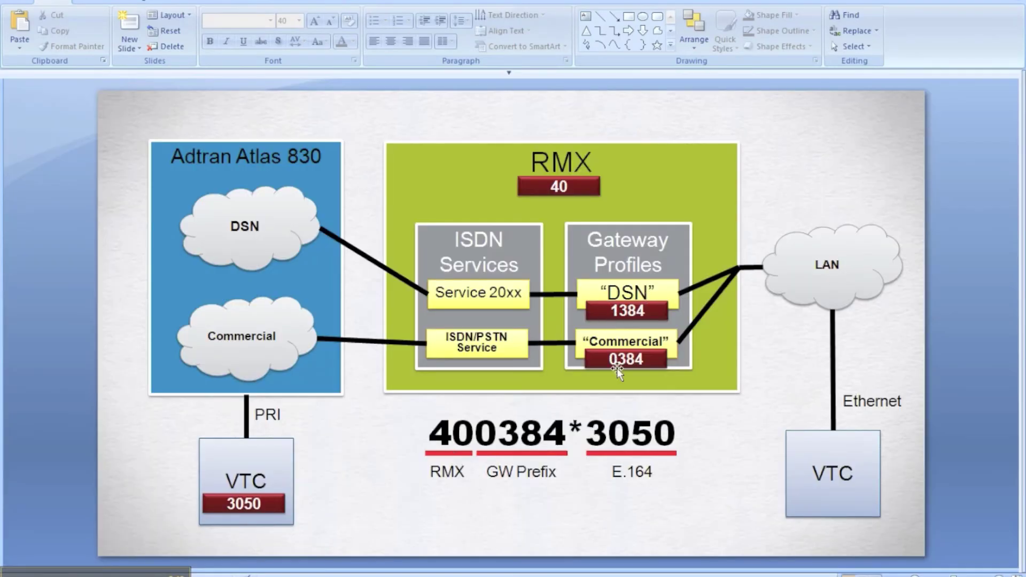
{"action": "key", "text": "alt+Tab"}
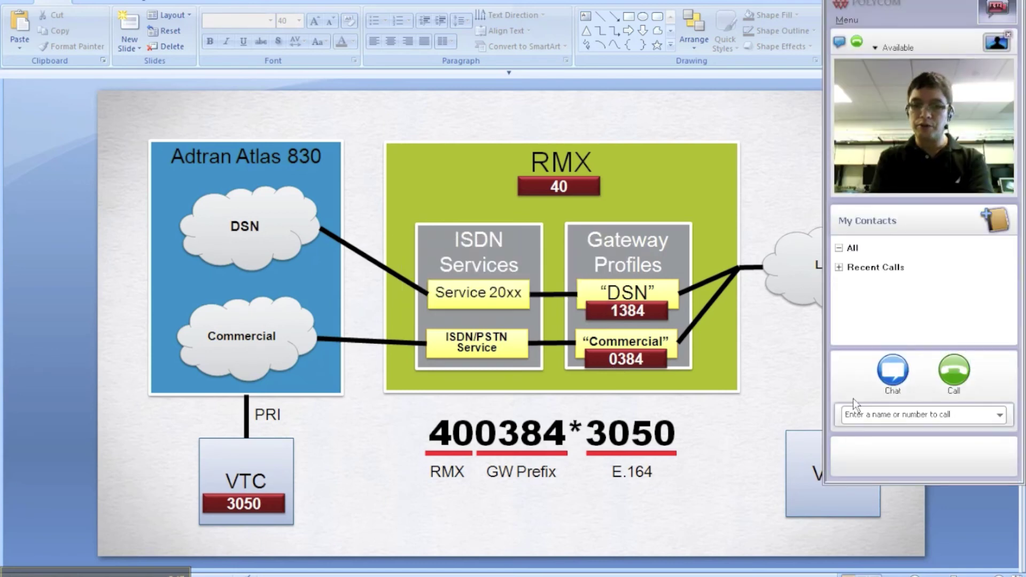
{"action": "left_click", "coordinate": [855, 414]}
{"action": "type", "text": "4"}
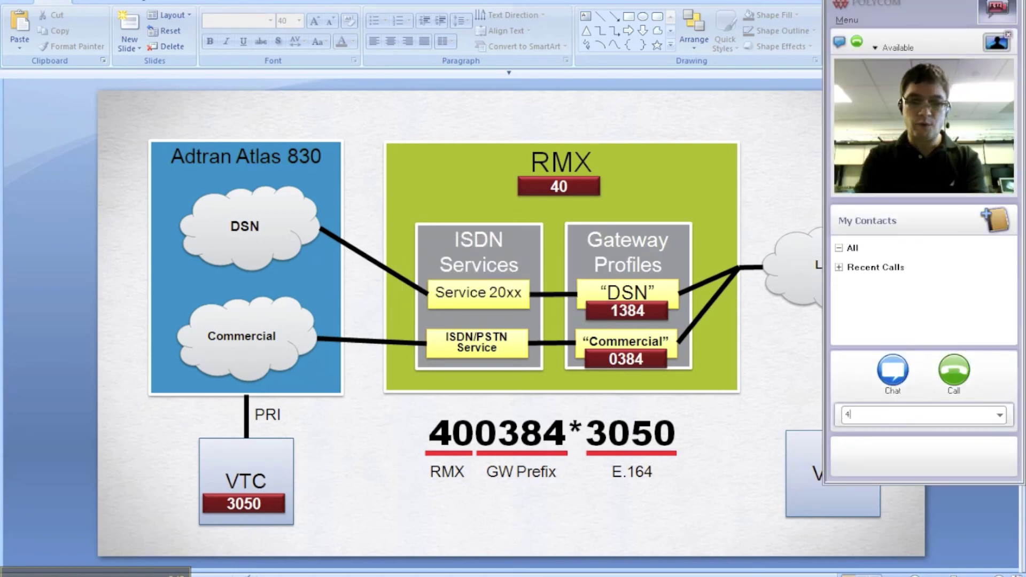
{"action": "type", "text": "0"}
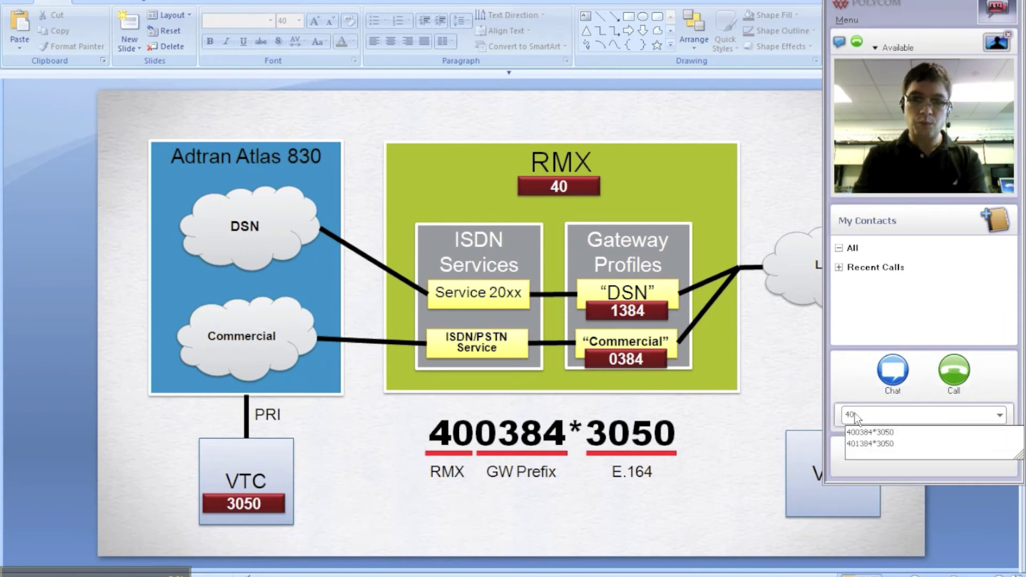
{"action": "type", "text": "138"}
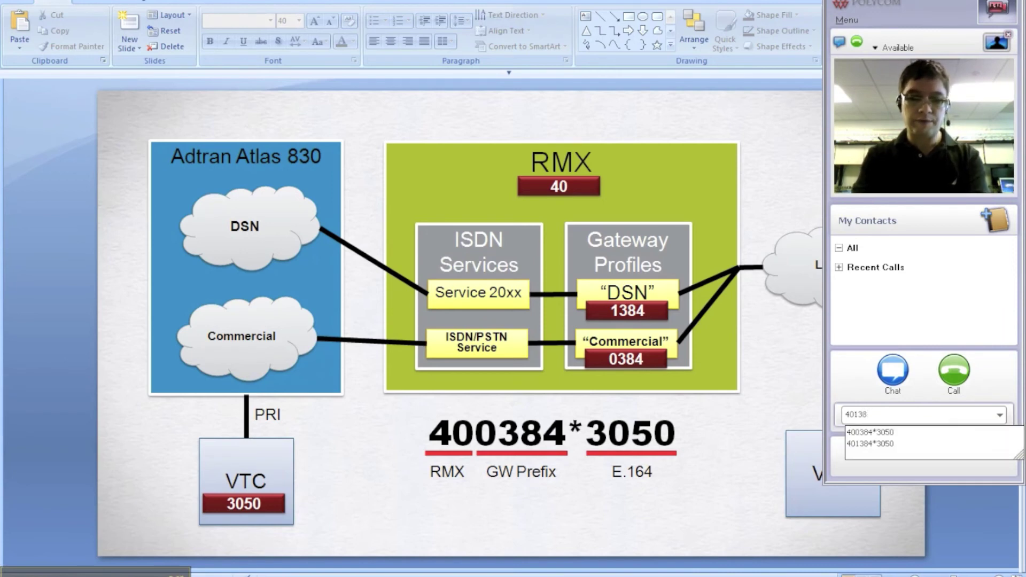
{"action": "type", "text": "4*3050"}
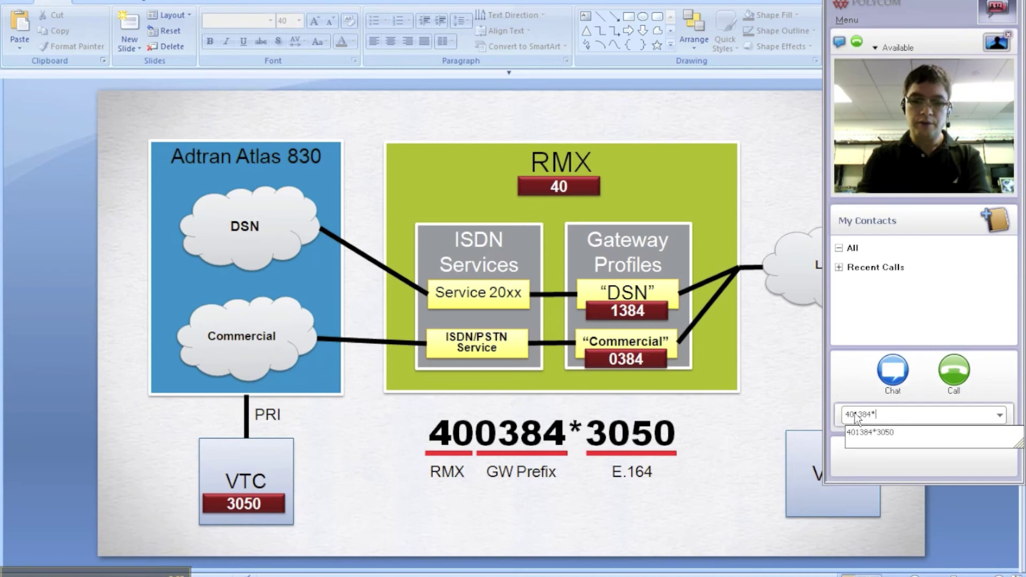
{"action": "left_click", "coordinate": [954, 373]}
{"action": "key", "text": "alt+Tab"}
{"action": "key", "text": "Tab"}
{"action": "key", "text": "Tab"}
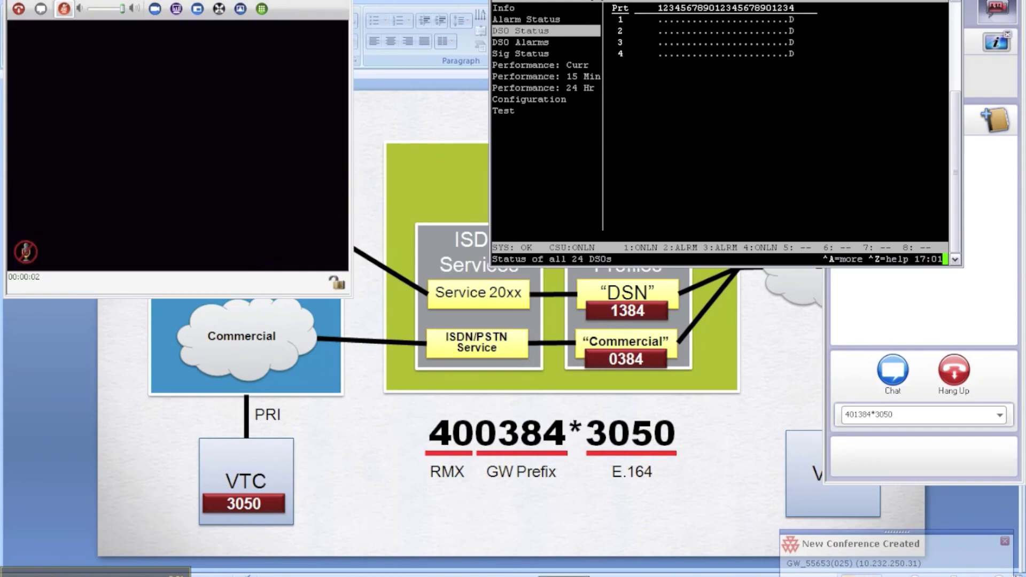
{"action": "key", "text": "alt+Tab"}
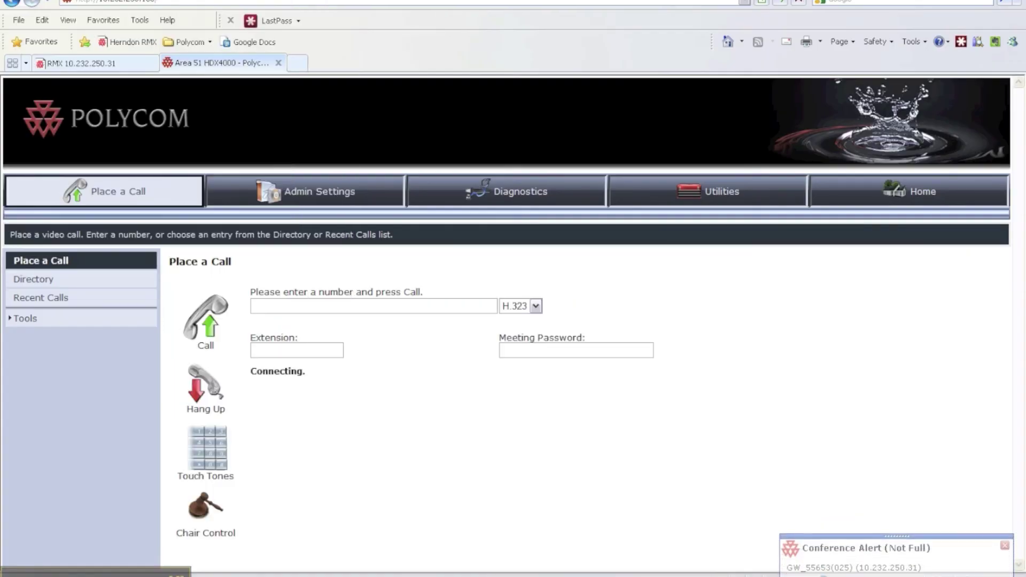
{"action": "key", "text": "alt+Tab"}
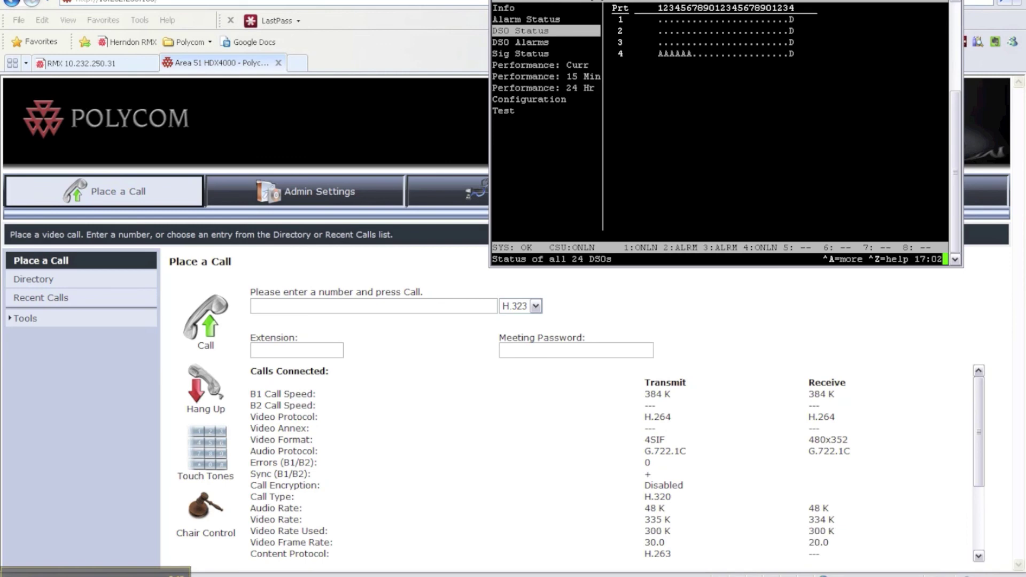
End the 401384*3050 gateway call in CMA Desktop so it shows Available again
{"action": "key", "text": "alt+Tab"}
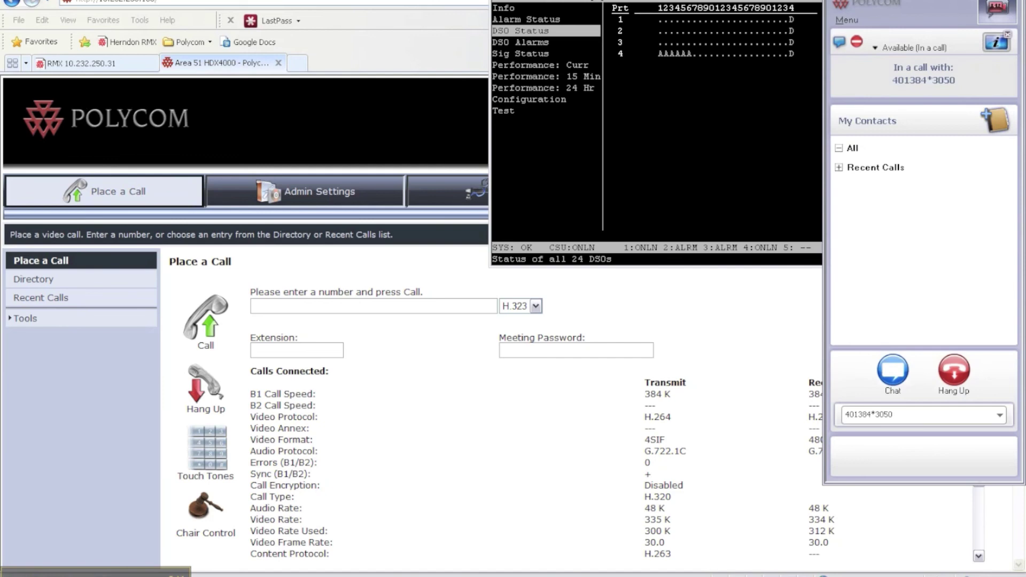
{"action": "key", "text": "alt+Tab"}
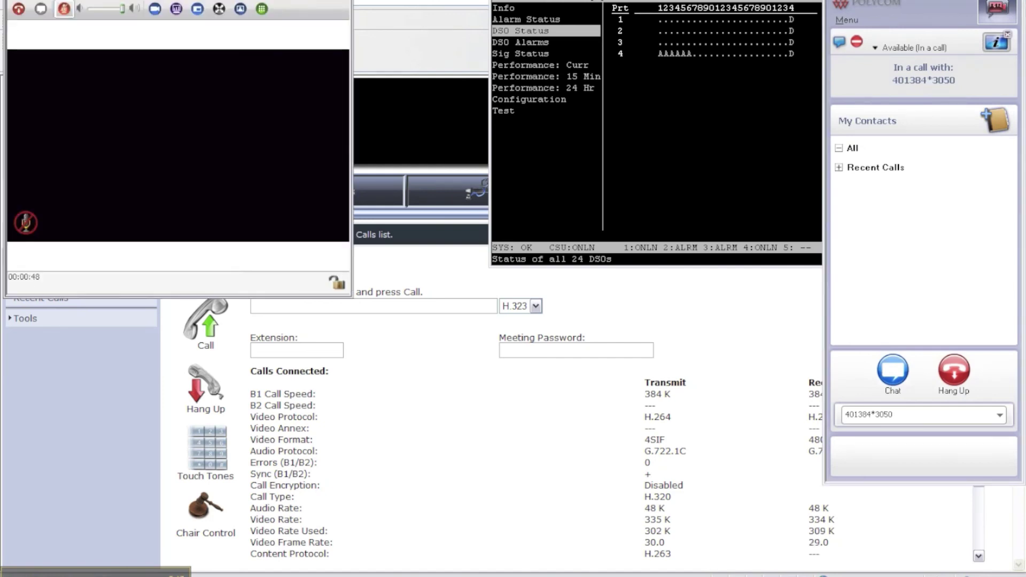
{"action": "left_click", "coordinate": [949, 359]}
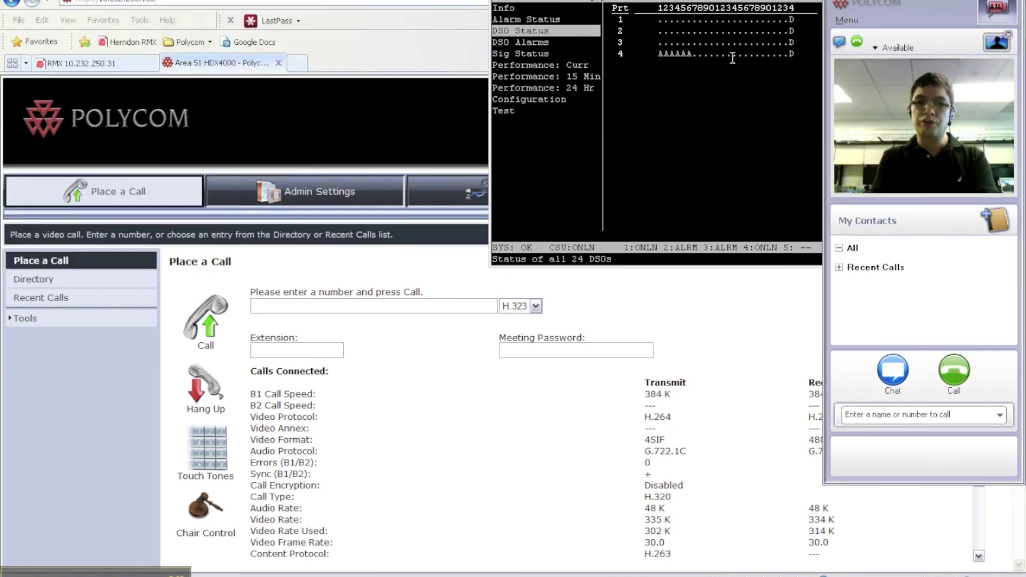